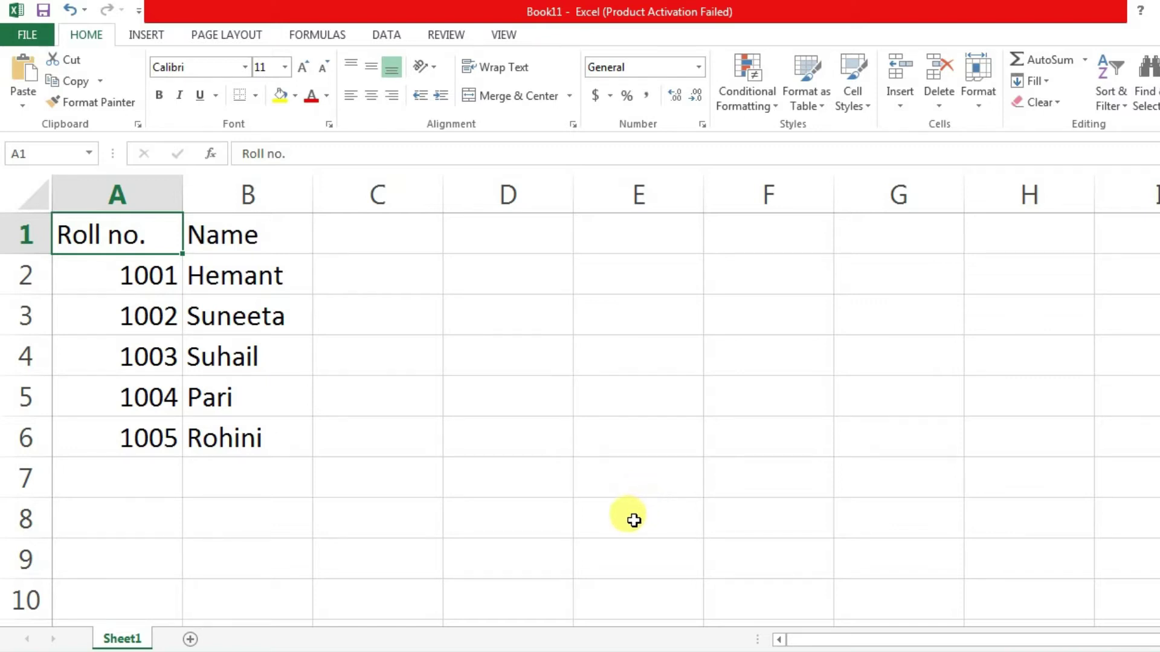
Step: Overwrite Pari in cell B5 with Parineeta for roll no. 1004
click(293, 399)
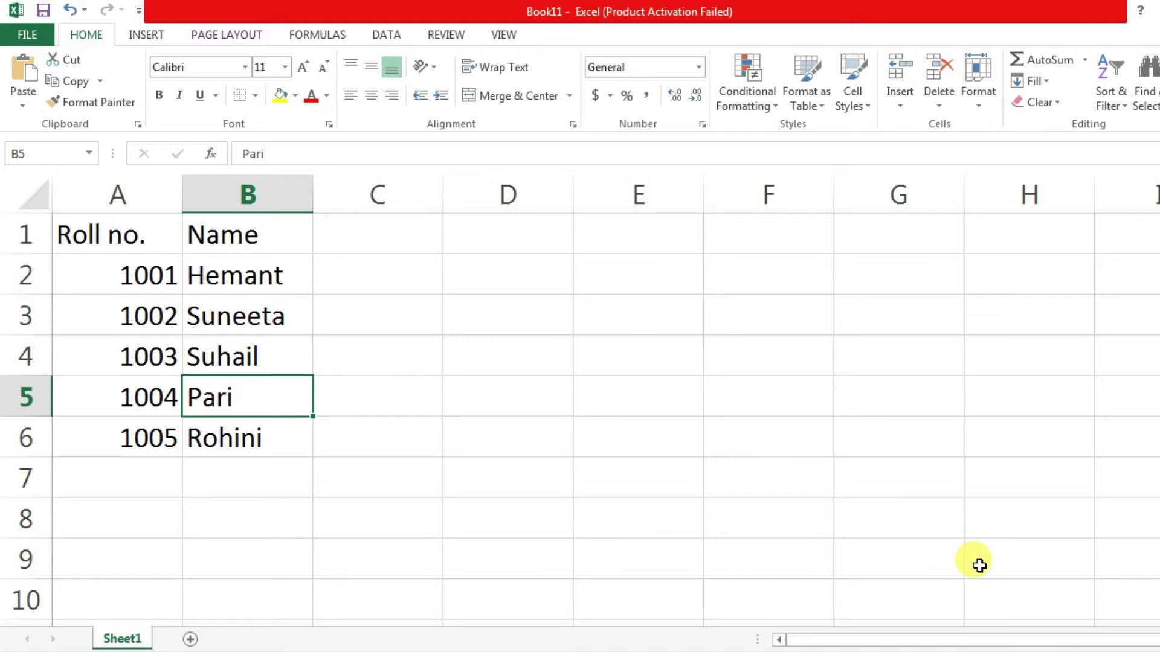
text(n)
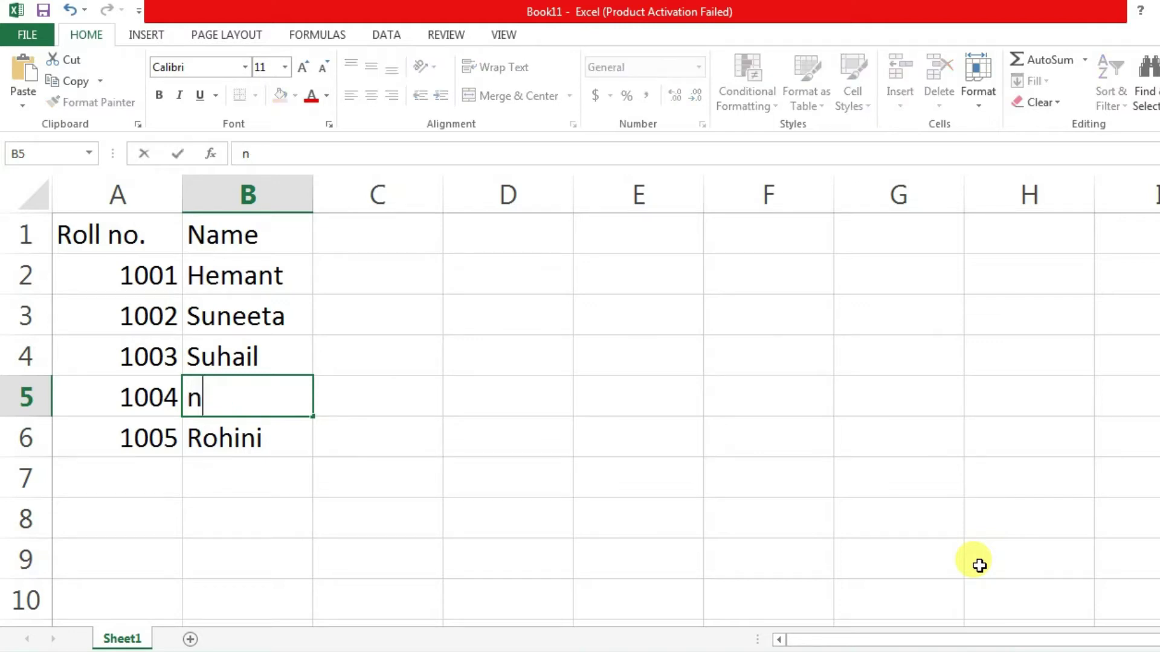
text(eeta)
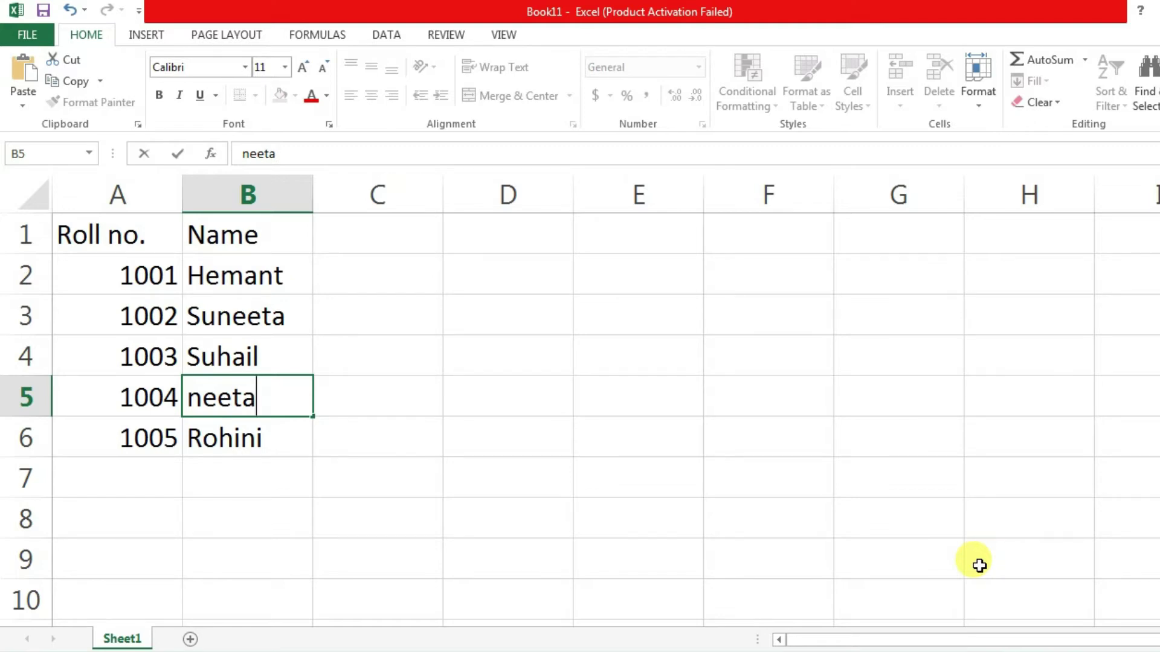
key(BackSpace)
key(BackSpace)
key(BackSpace)
key(BackSpace)
key(BackSpace)
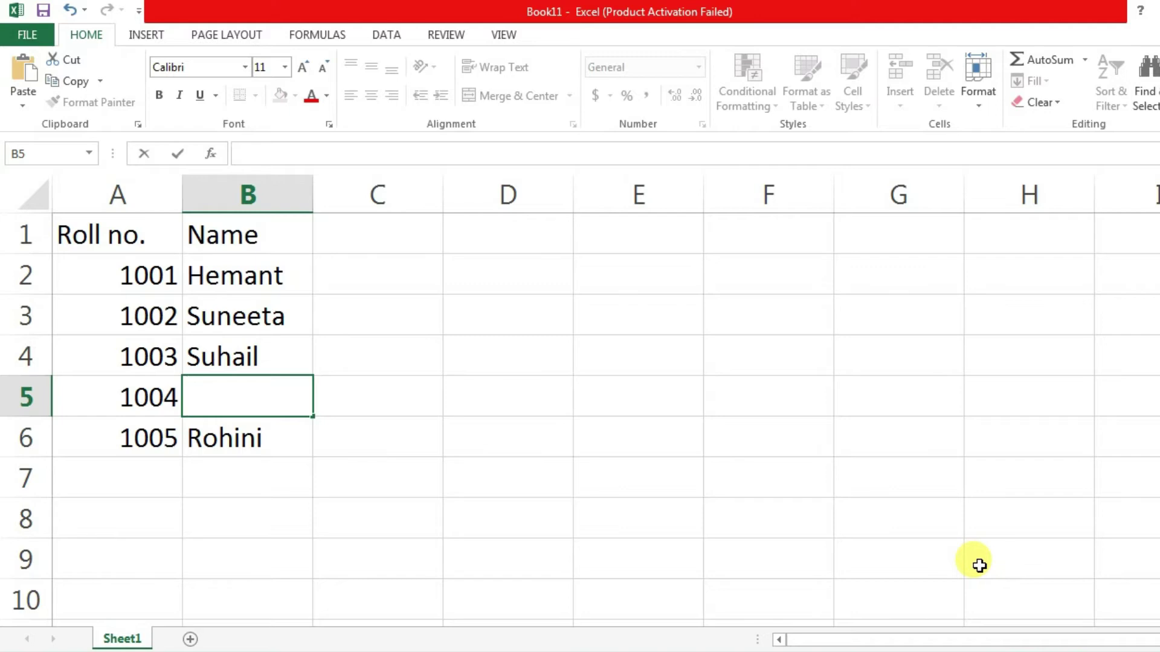
text(Pari)
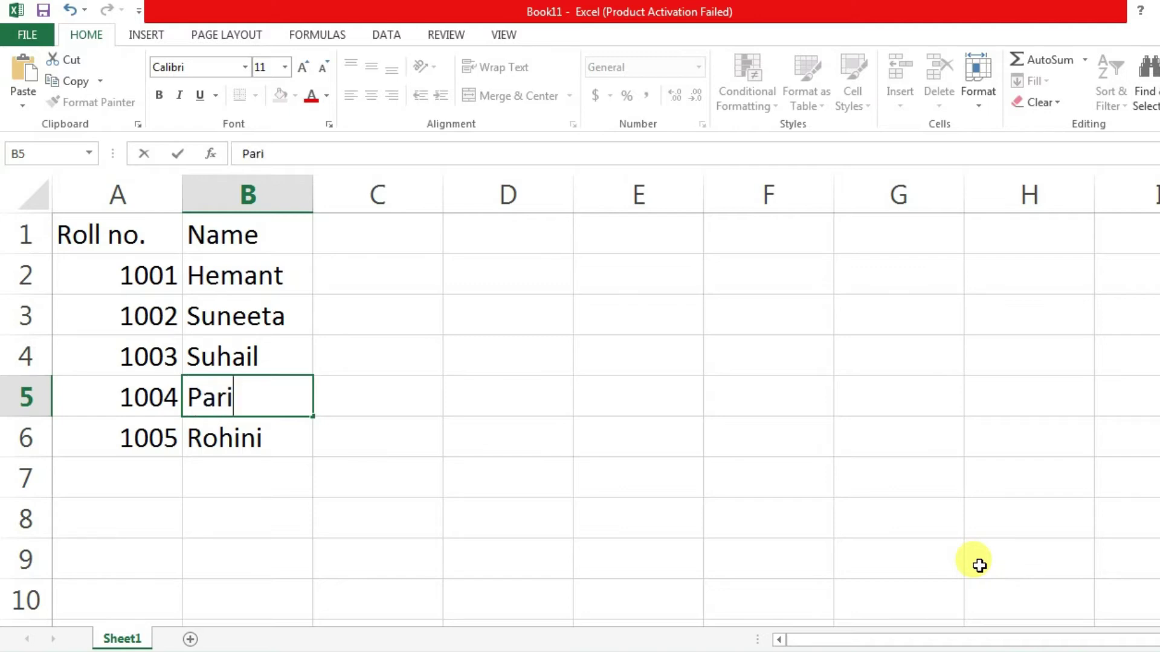
text(neeta)
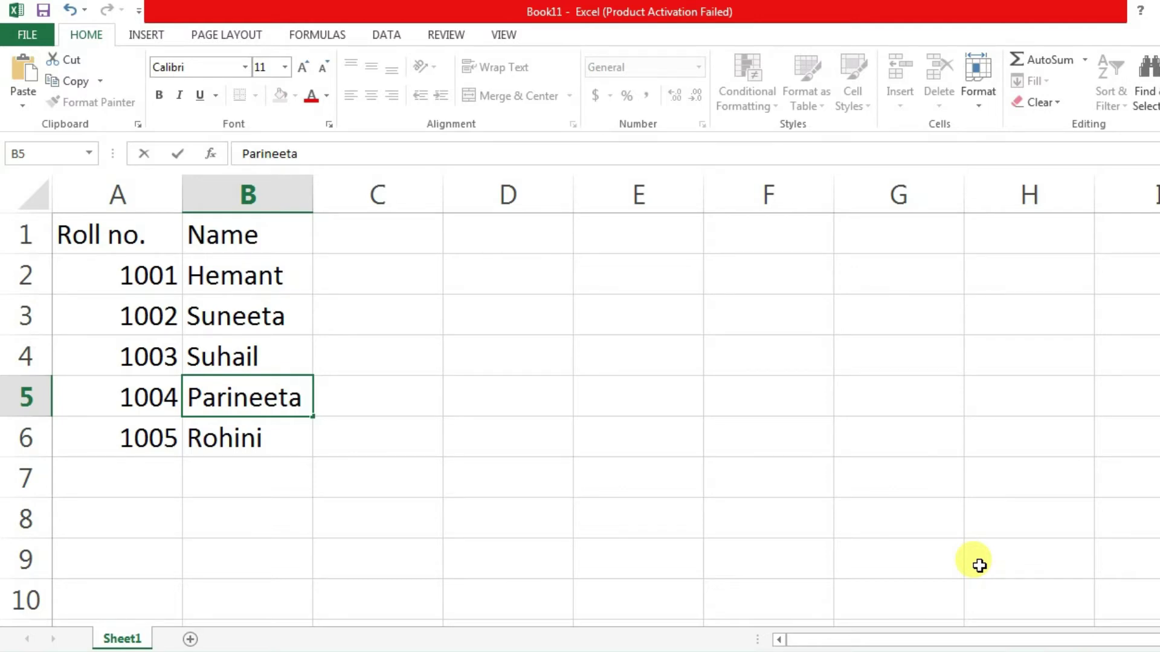
key(Return)
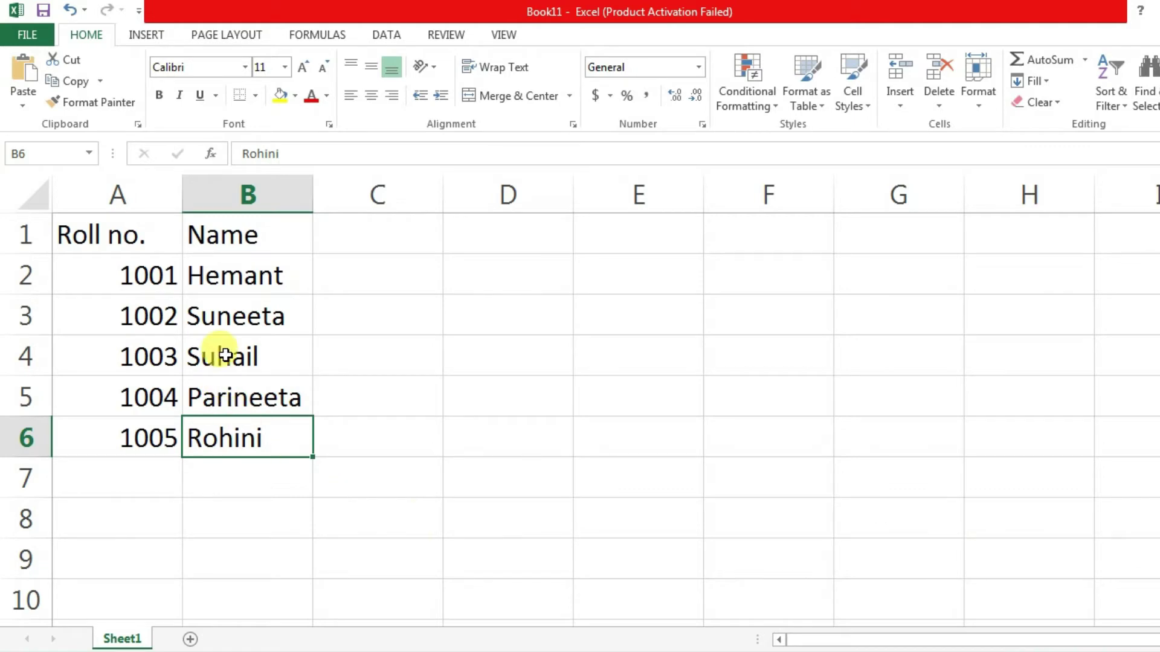
click(221, 316)
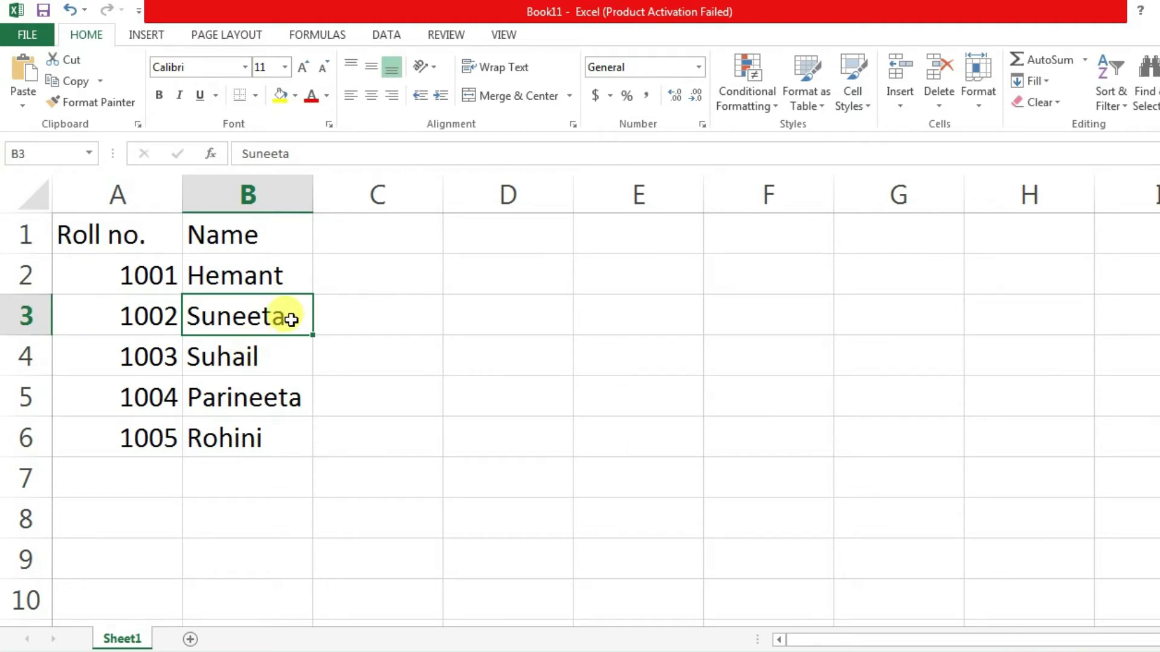
drag(313, 189, 445, 189)
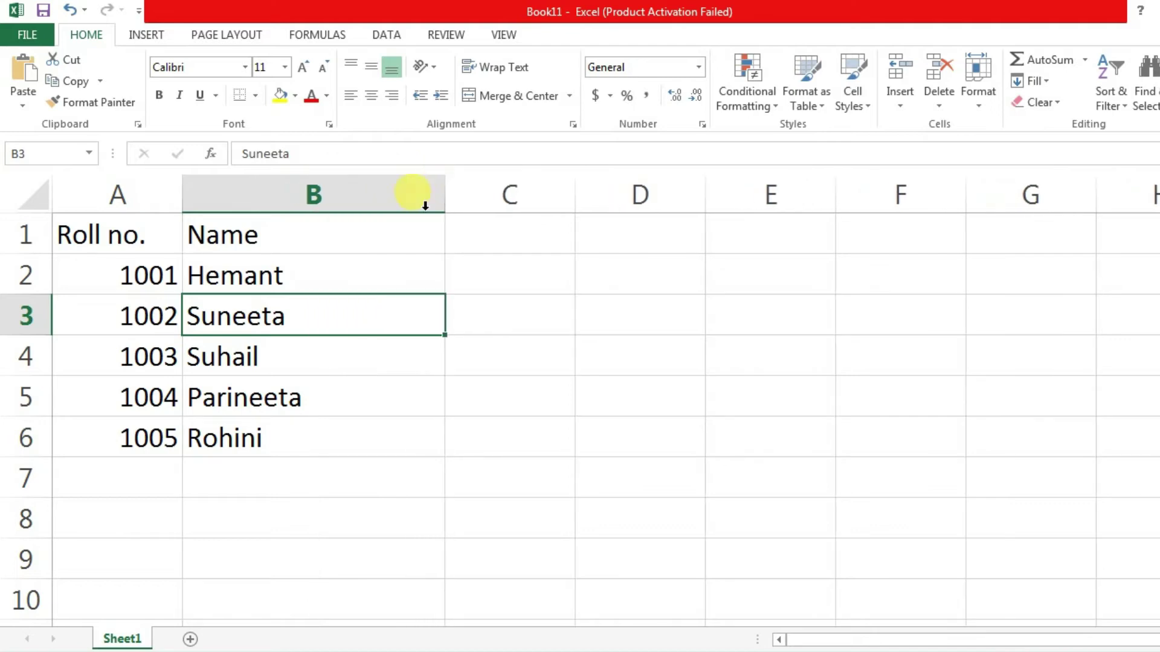
double_click(292, 315)
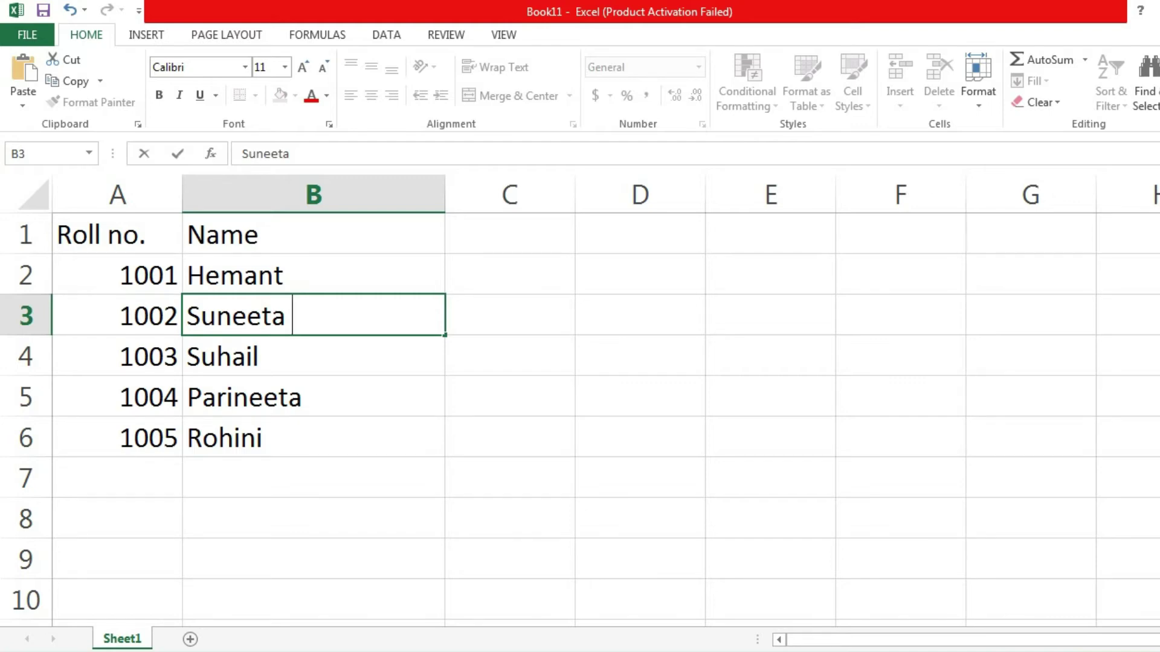
text(Roy)
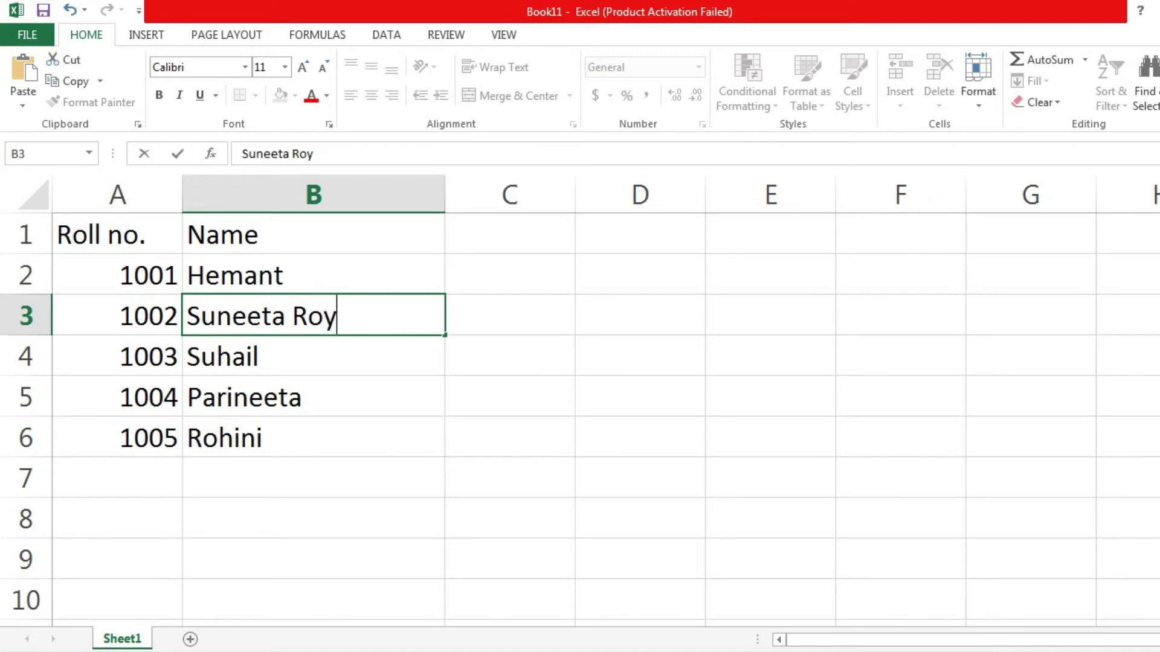
key(Return)
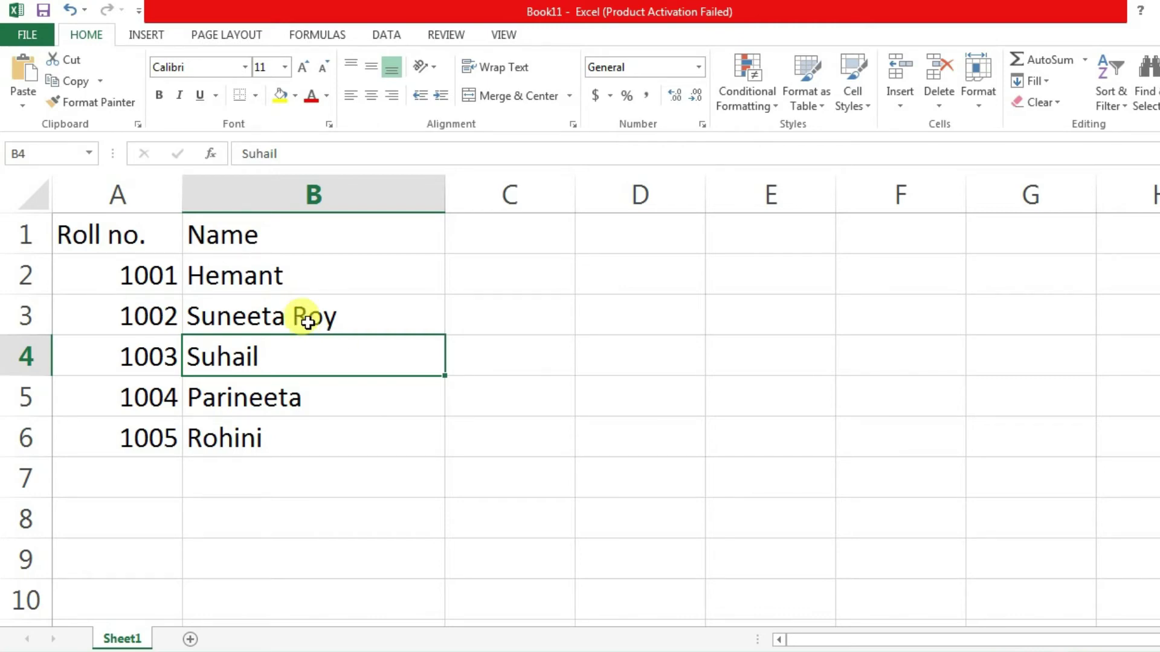
click(324, 265)
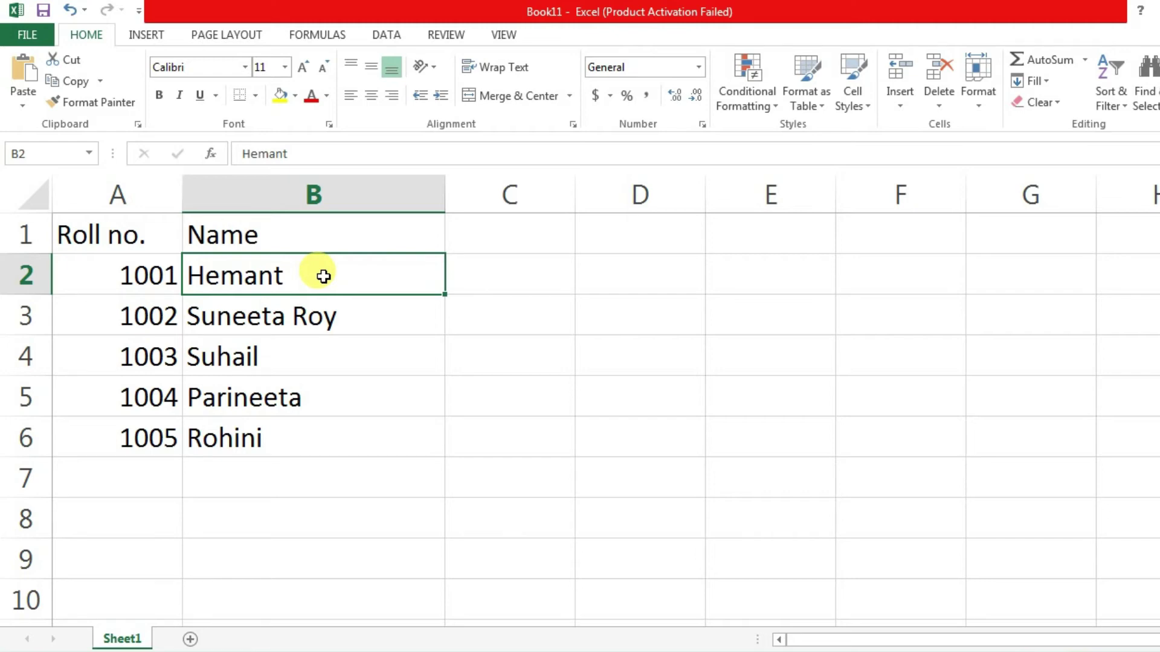
double_click(323, 276)
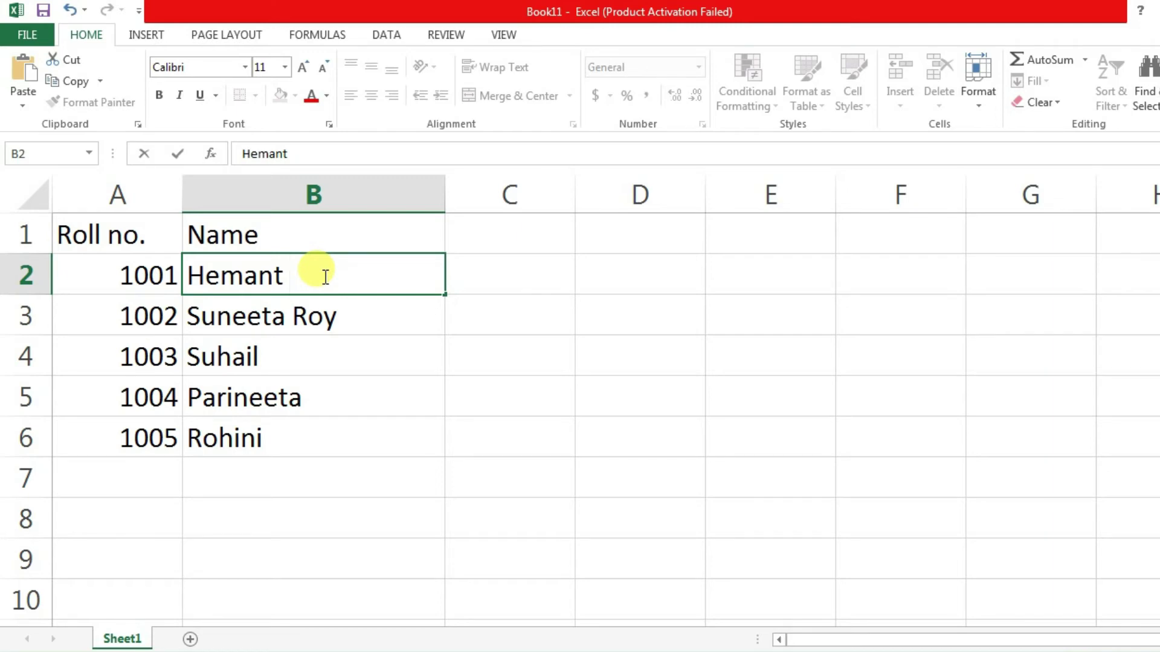
text(Roy)
key(Return)
key(Return)
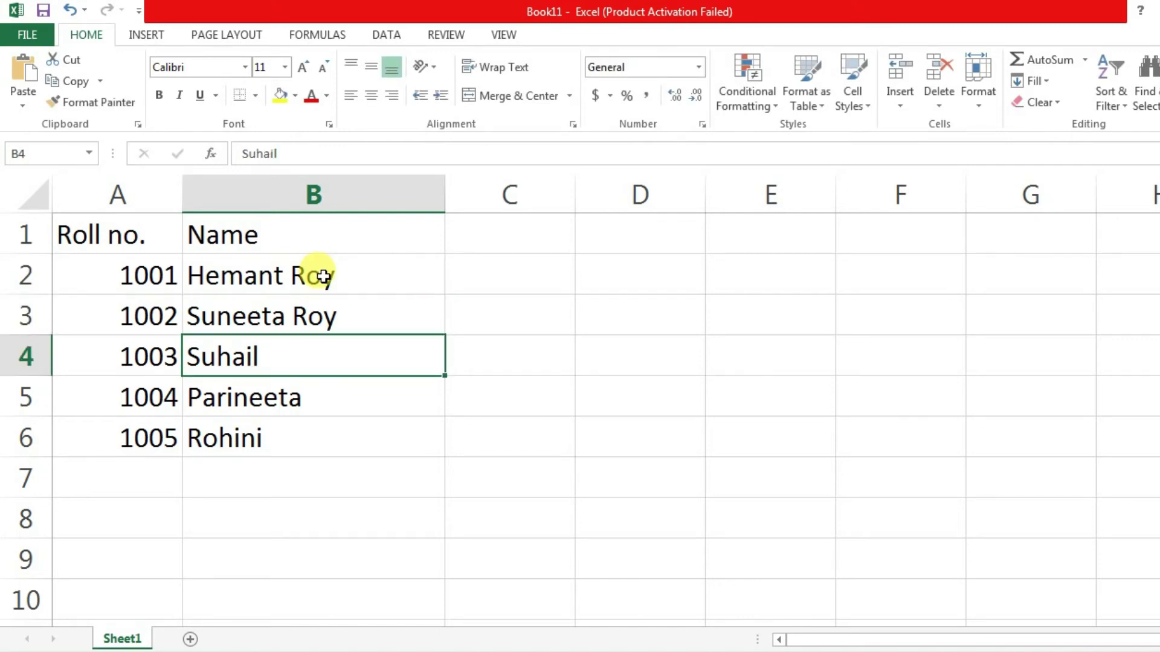
click(358, 389)
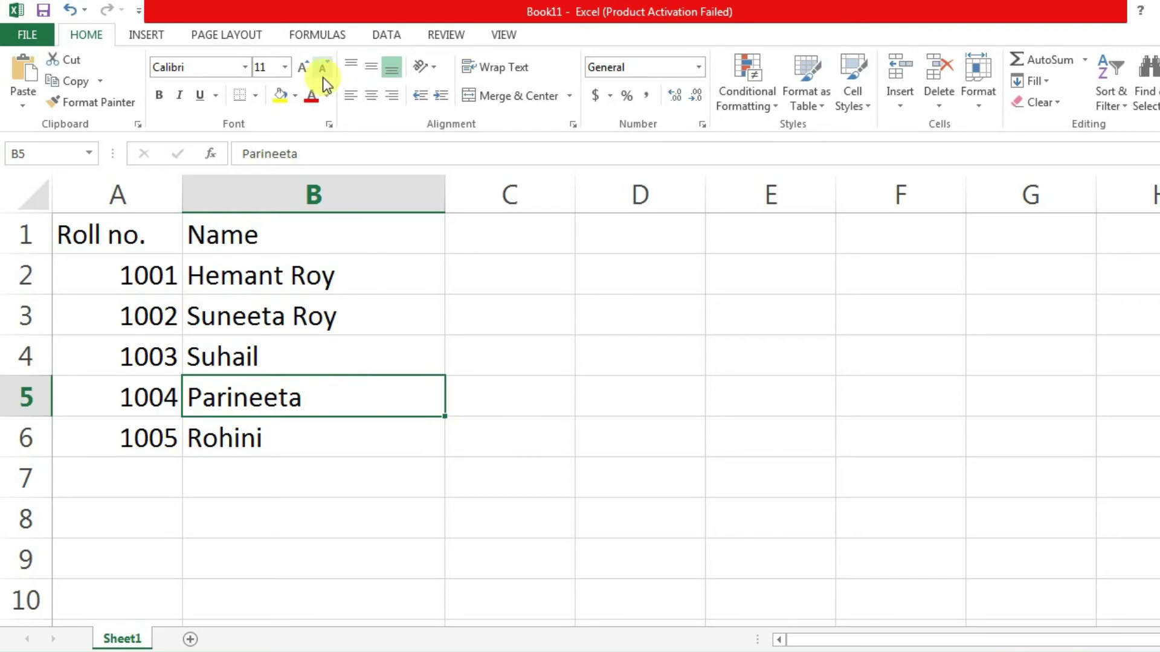
click(311, 155)
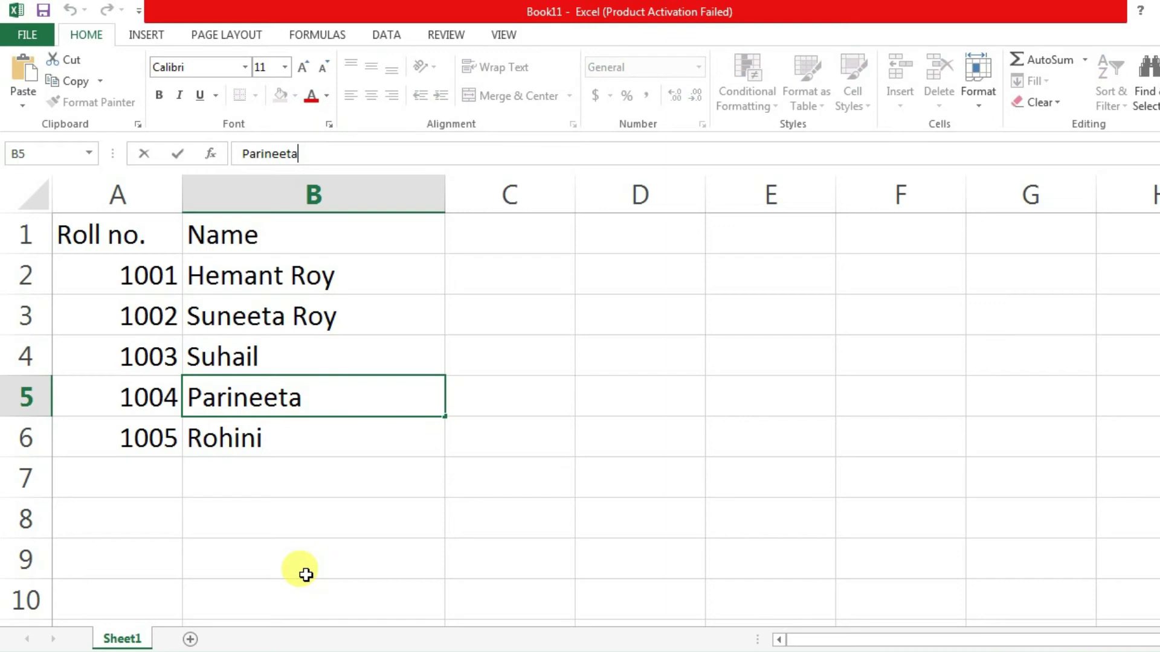
text(Roy)
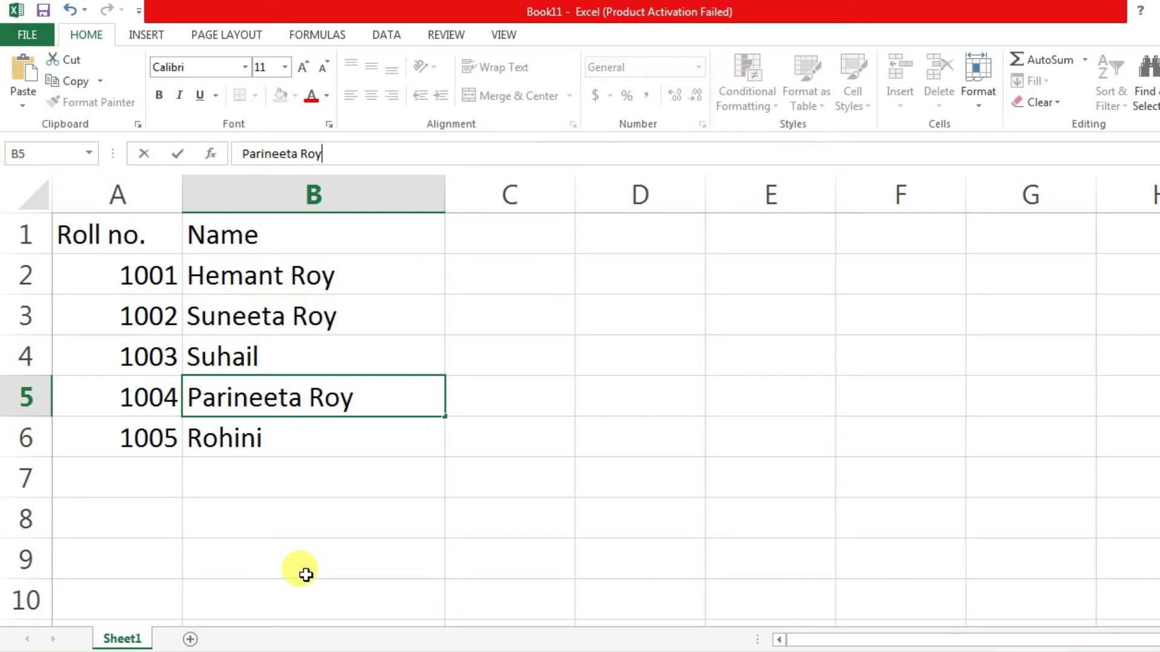
key(Return)
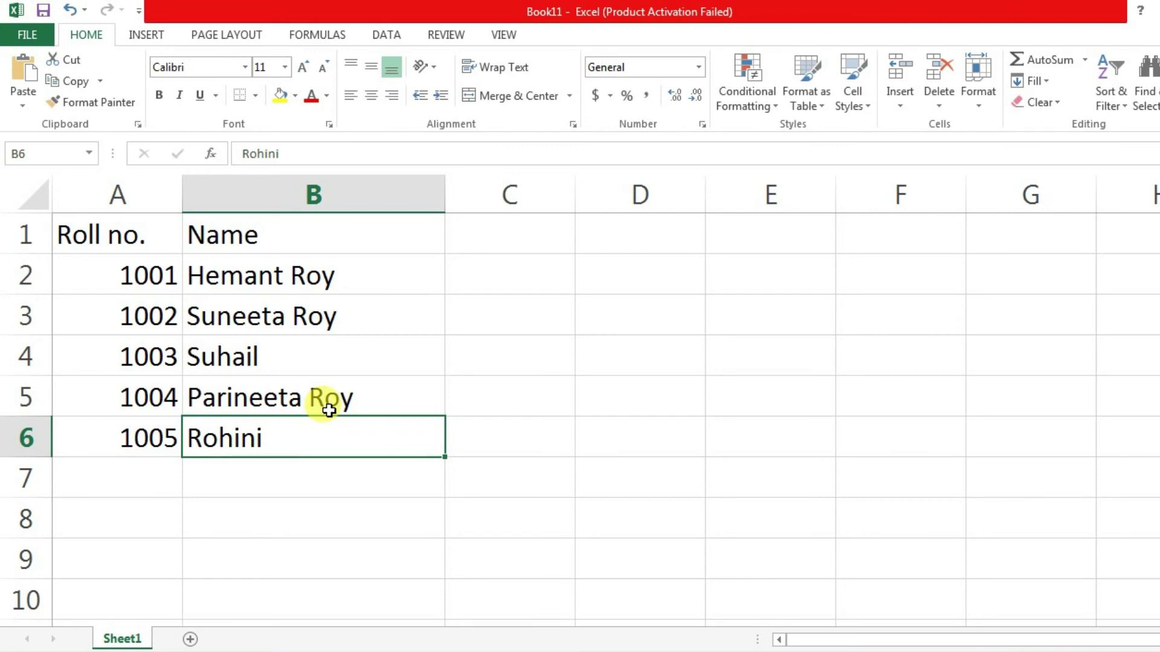
click(71, 11)
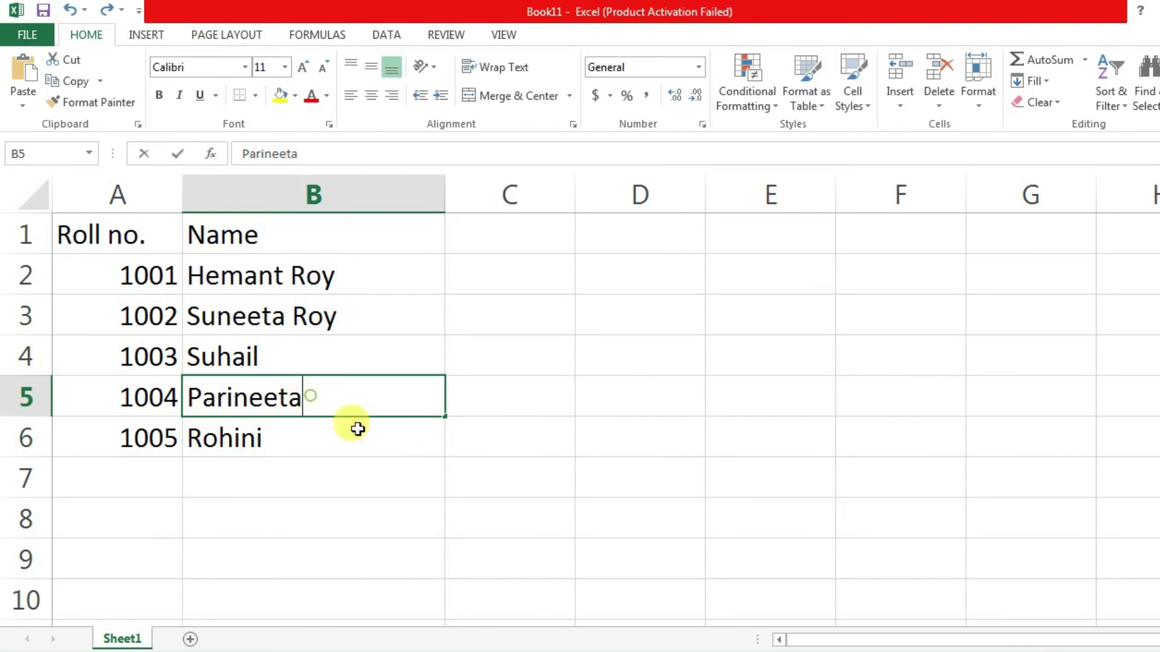
key(F2)
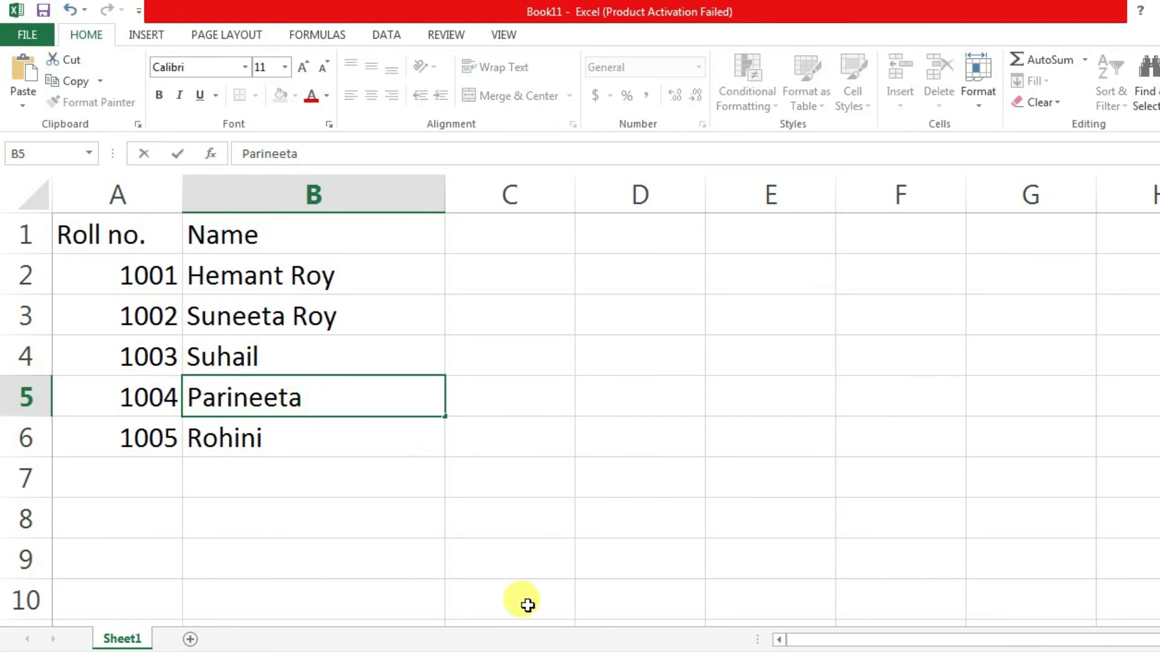
text(Das)
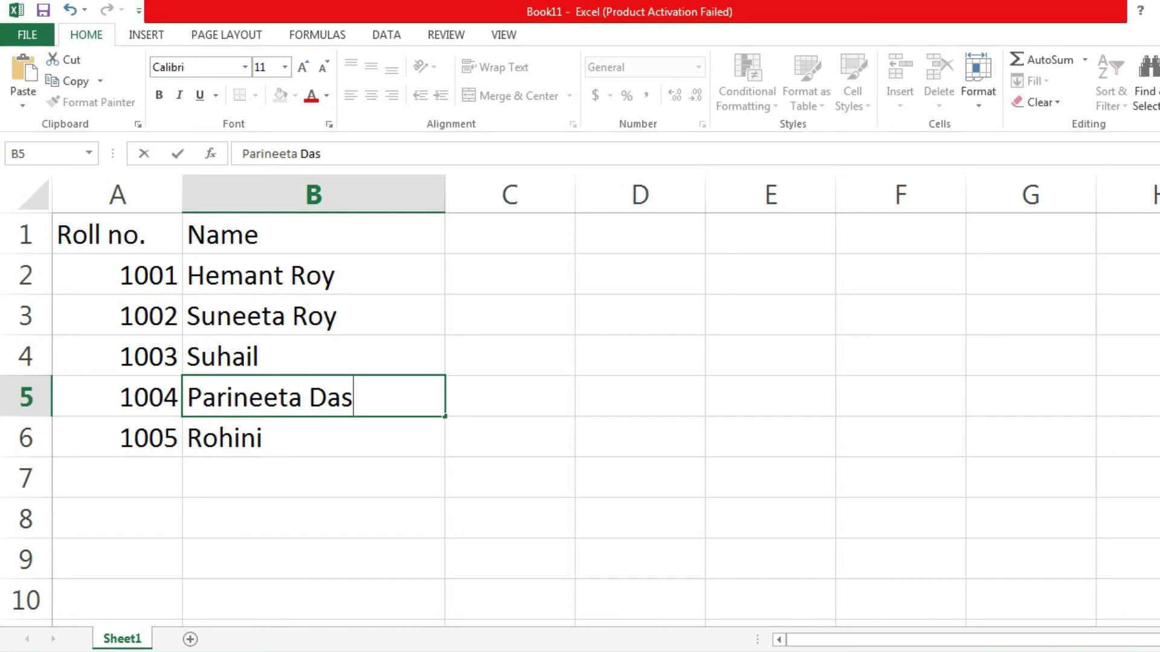
key(Return)
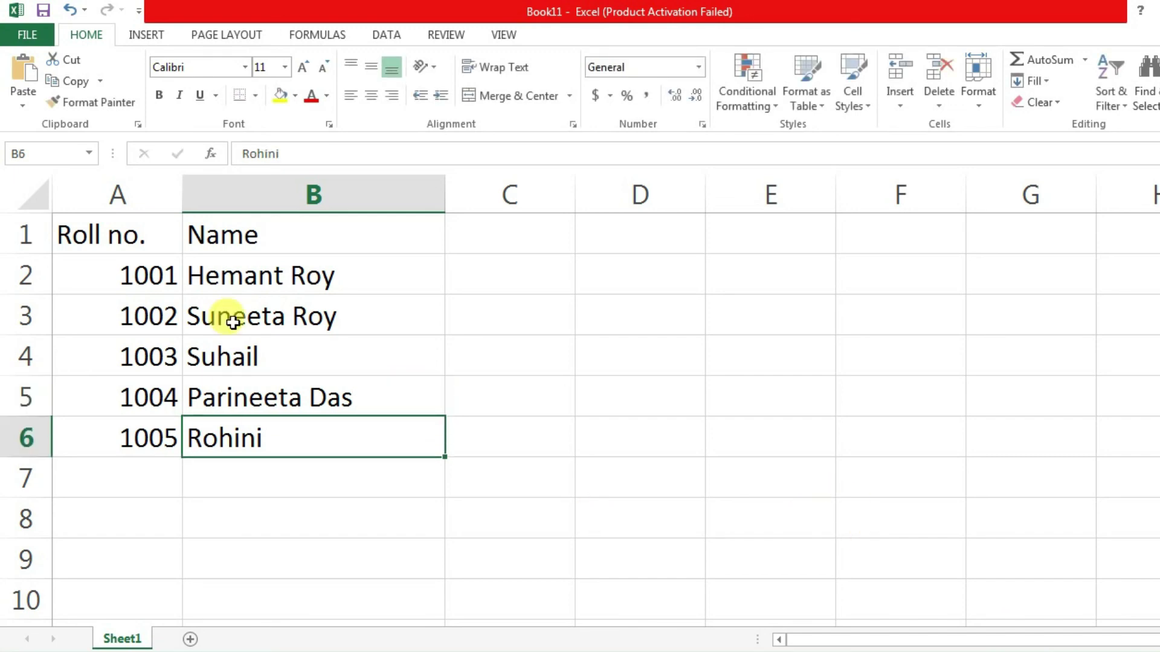
click(305, 397)
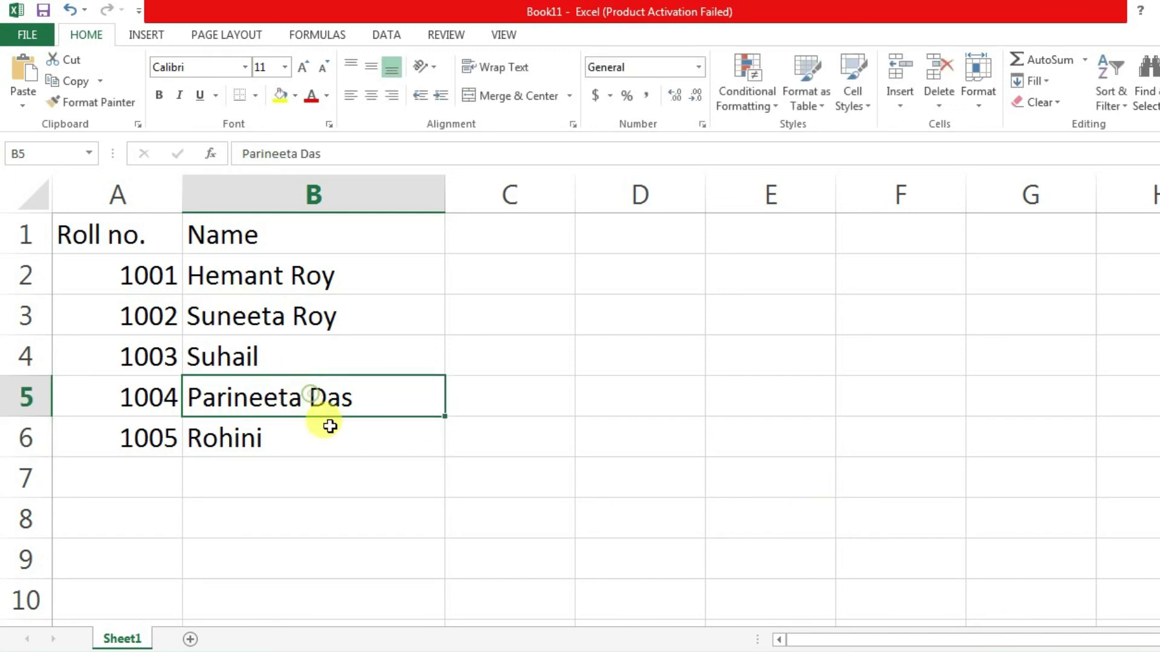
click(71, 12)
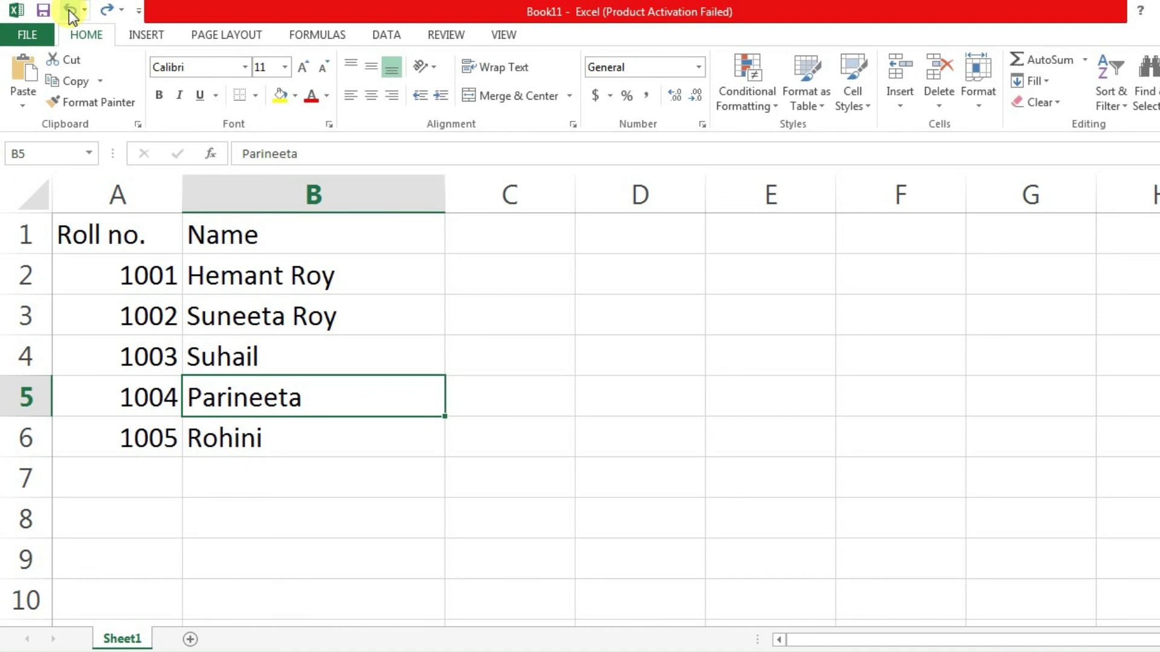
click(109, 10)
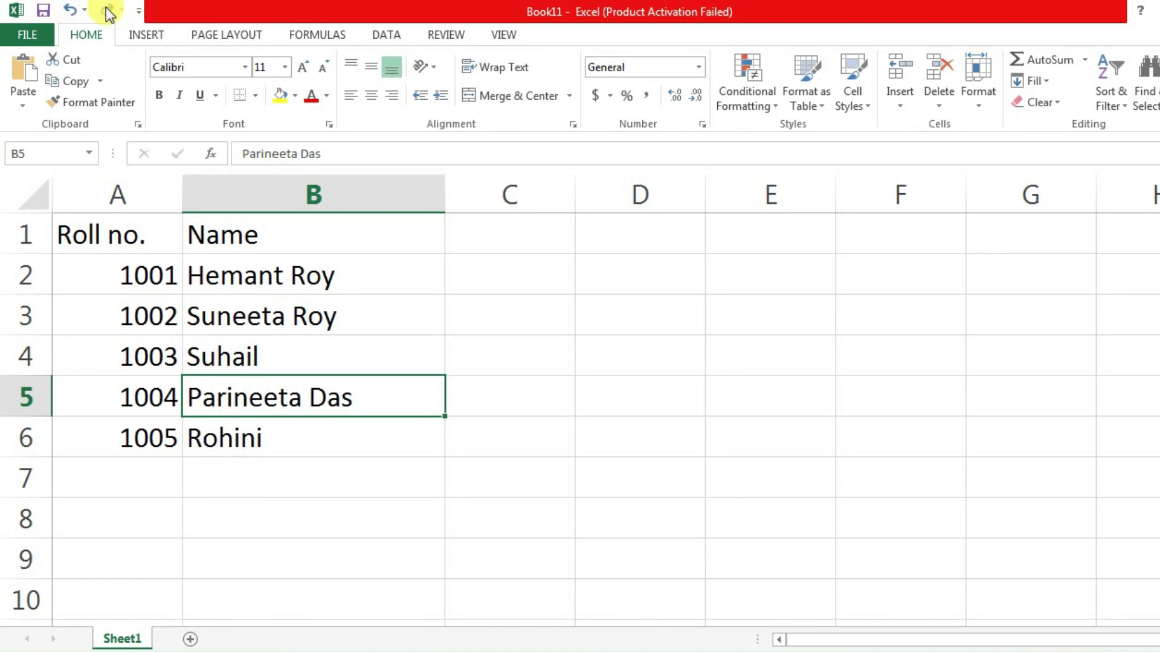